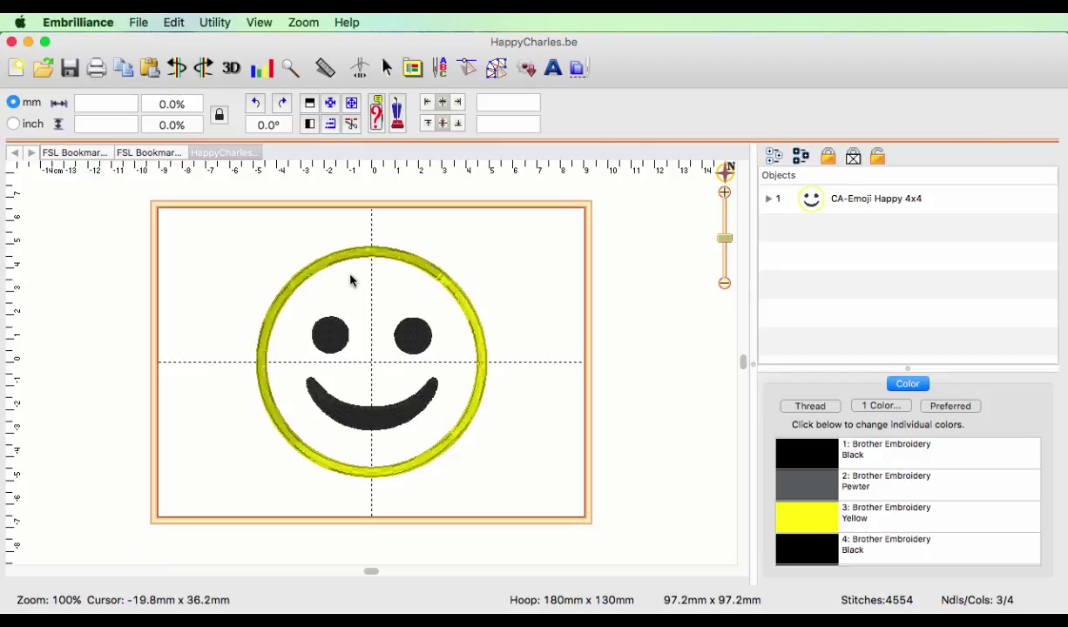
Step: Add a centred 'ABC' lettering object and enlarge the Letters panel to show all settings
left_click(552, 75)
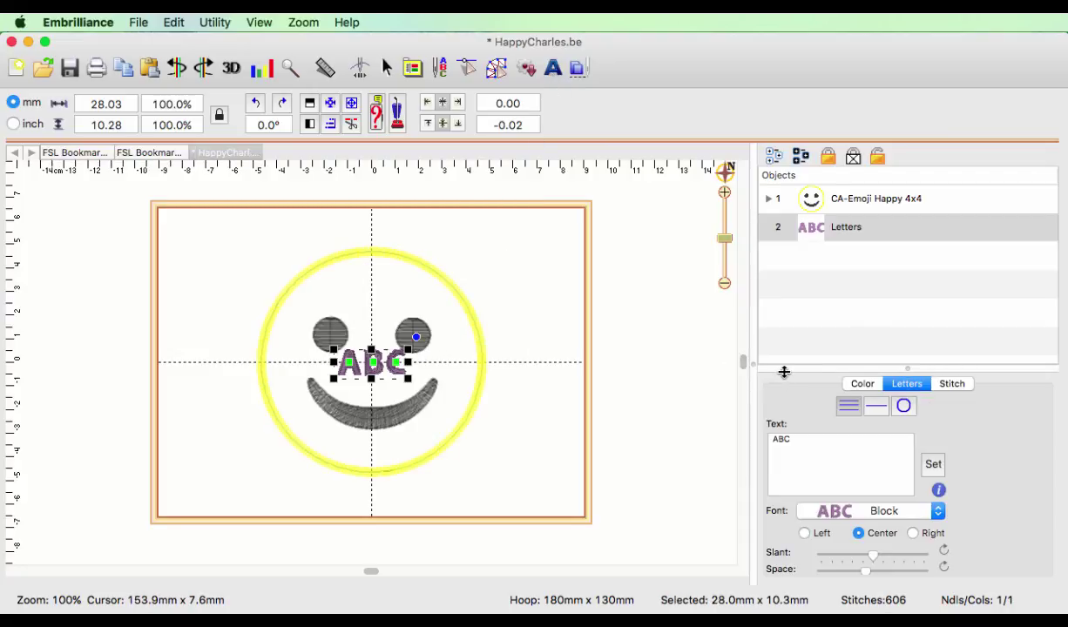
left_click_drag(793, 368, 789, 319)
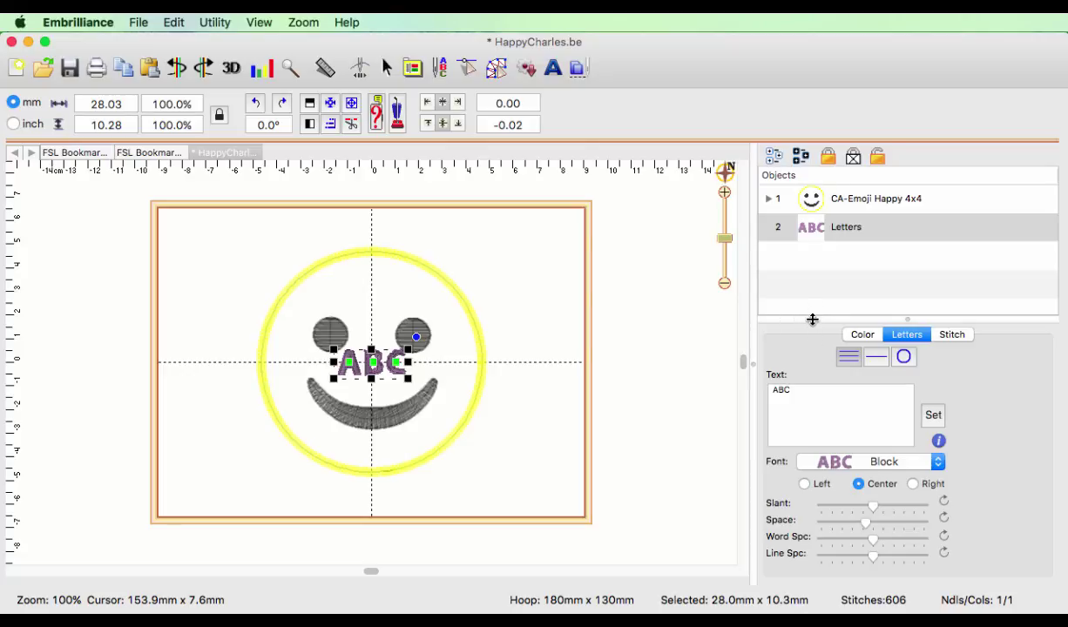
mouse_move(812, 319)
left_mouse_down()
mouse_move(813, 284)
mouse_move(813, 314)
mouse_move(812, 305)
left_mouse_up()
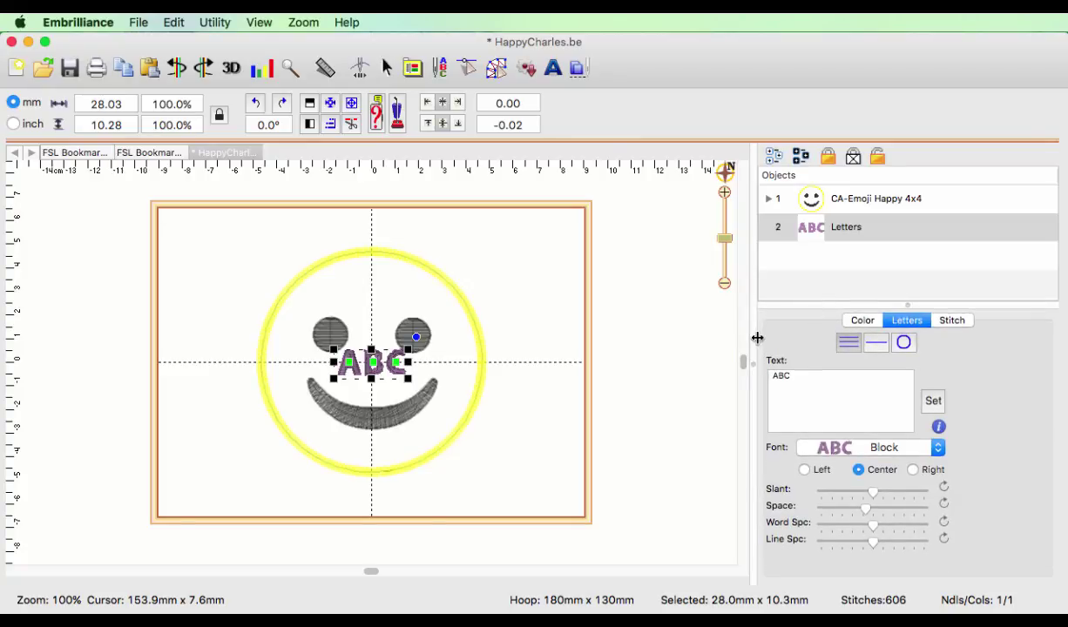
mouse_move(757, 338)
left_mouse_down()
mouse_move(801, 337)
mouse_move(760, 339)
left_mouse_up()
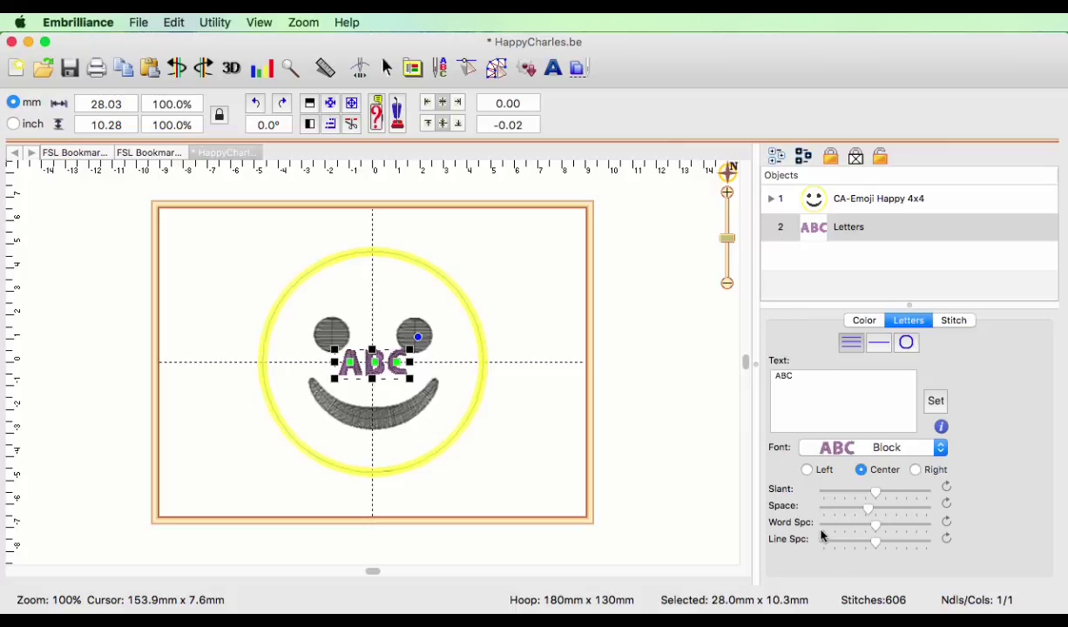
Step: Replace the ABC text with 'Charles' and switch the lettering to text-on-a-circle
left_click_drag(814, 379, 727, 376)
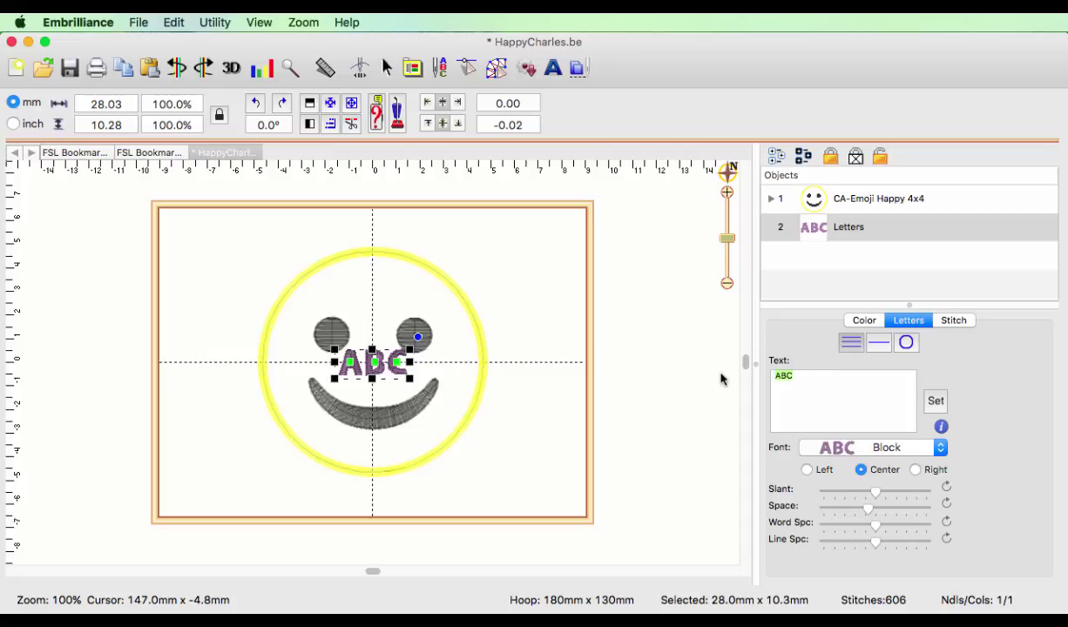
type("Charles")
left_click(934, 402)
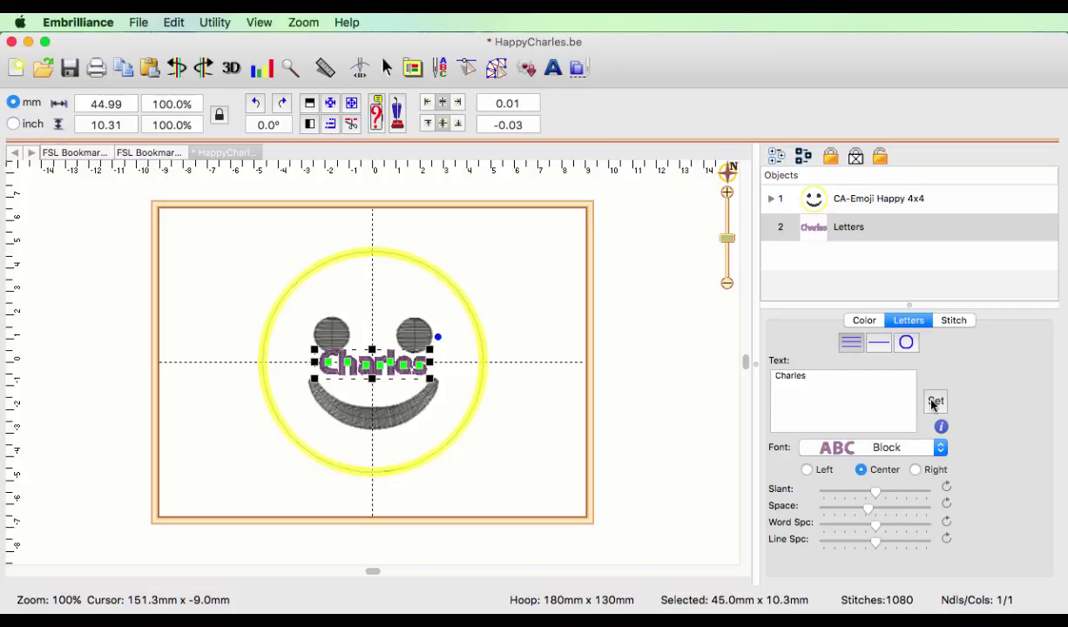
left_click(908, 344)
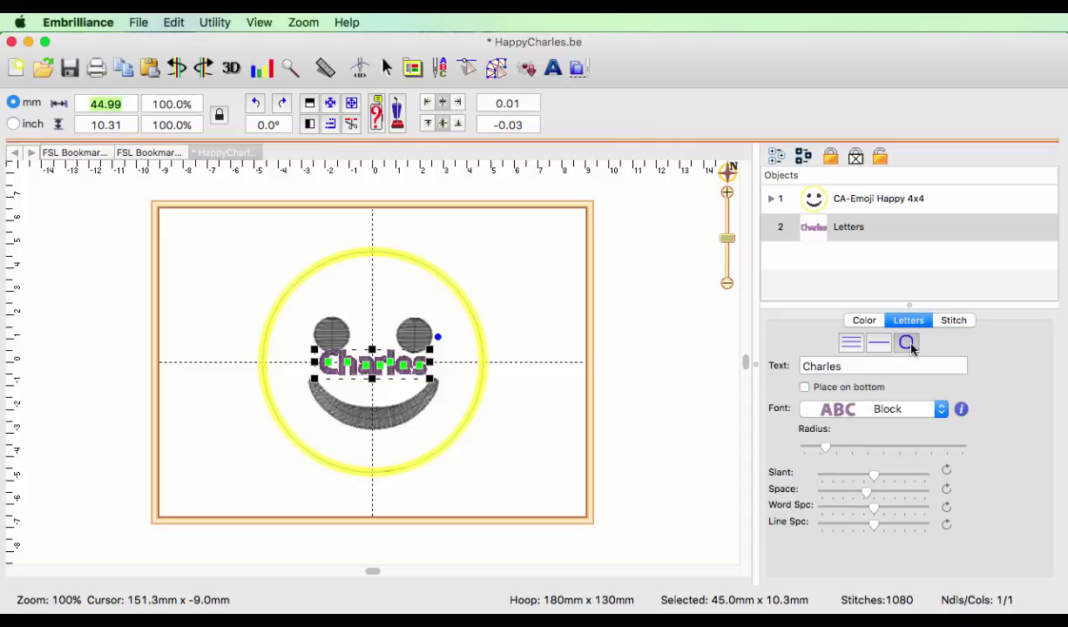
left_click(918, 416)
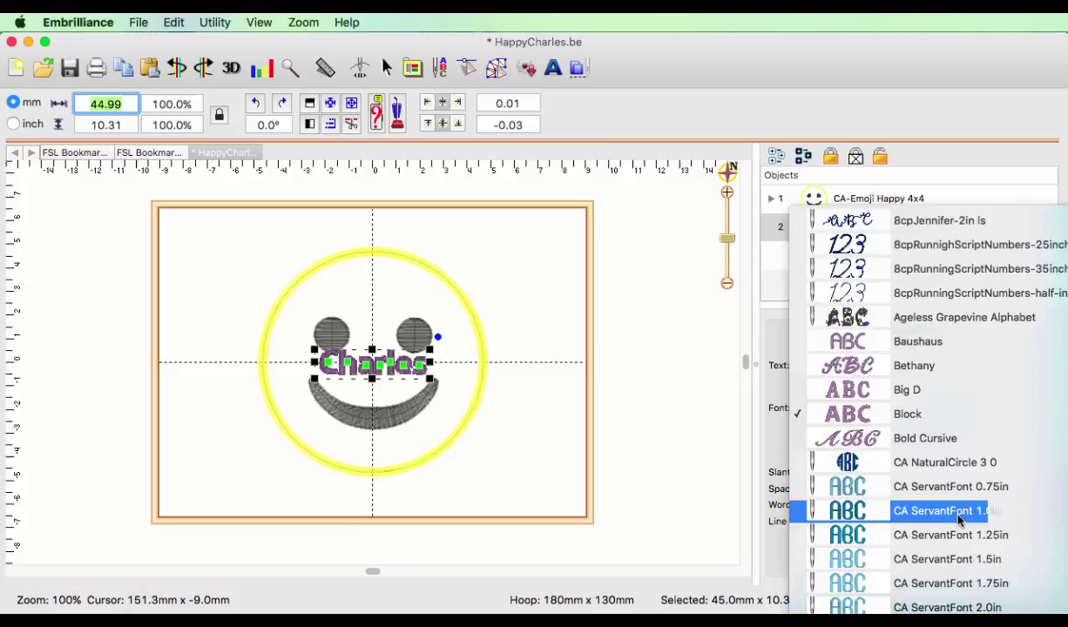
Step: Apply the CA ServantFont 1.0in font to Charles and move the arched name above the smiley
left_click(960, 511)
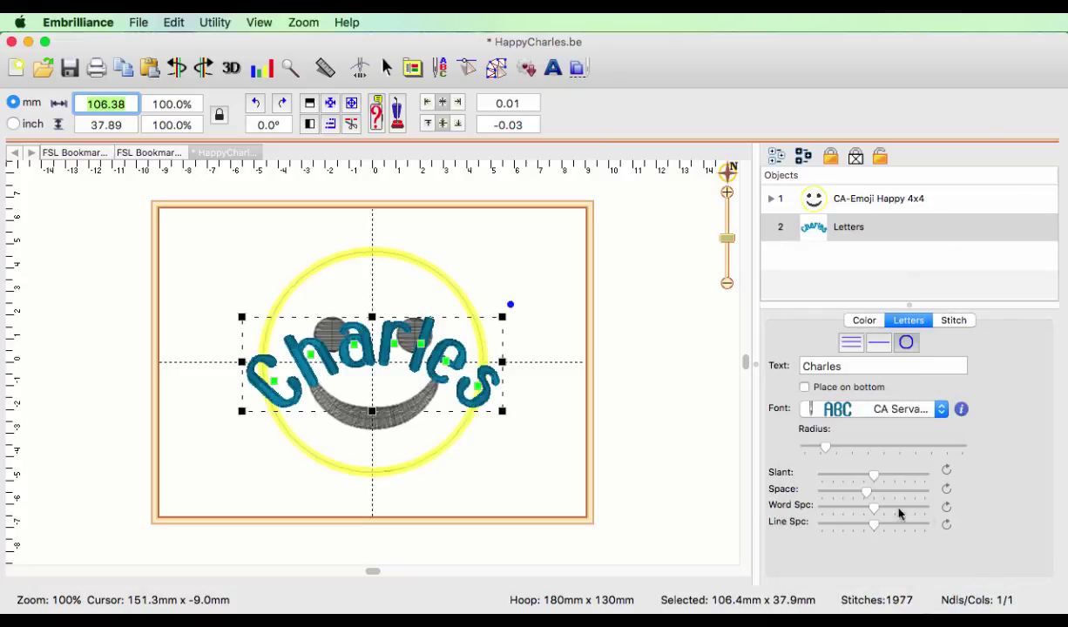
left_click_drag(478, 409, 473, 289)
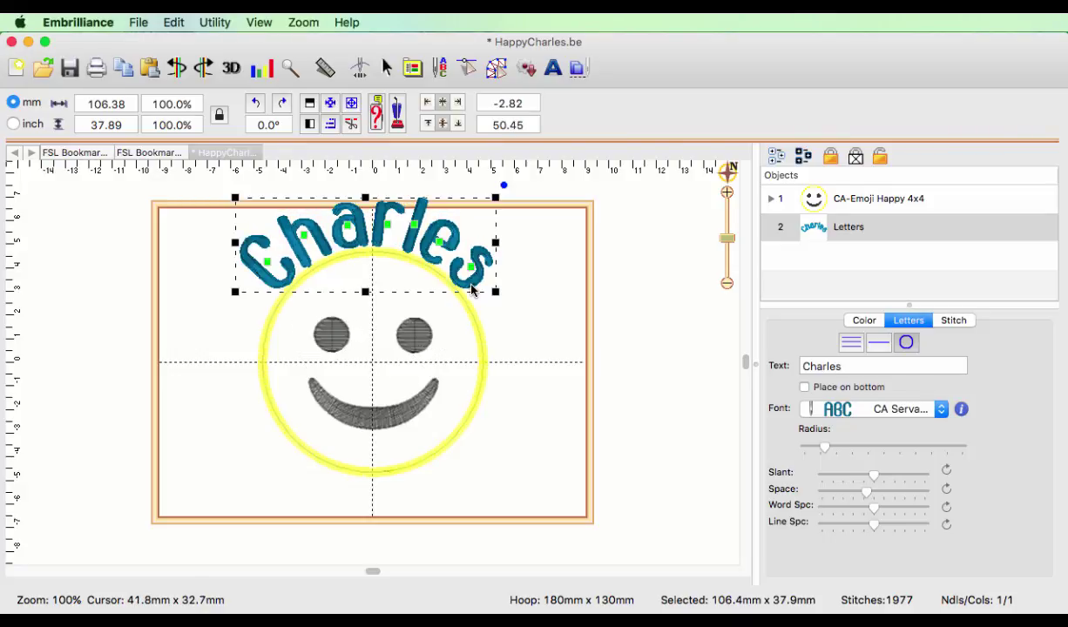
left_click_drag(730, 238, 731, 237)
mouse_move(702, 170)
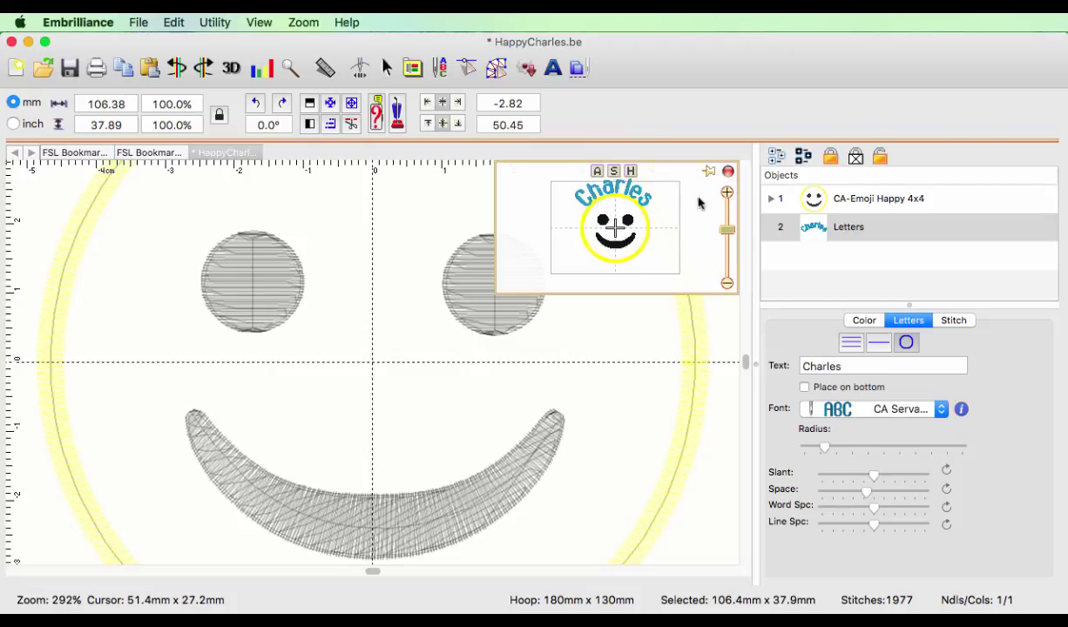
left_click_drag(626, 205, 620, 201)
left_click_drag(728, 230, 730, 241)
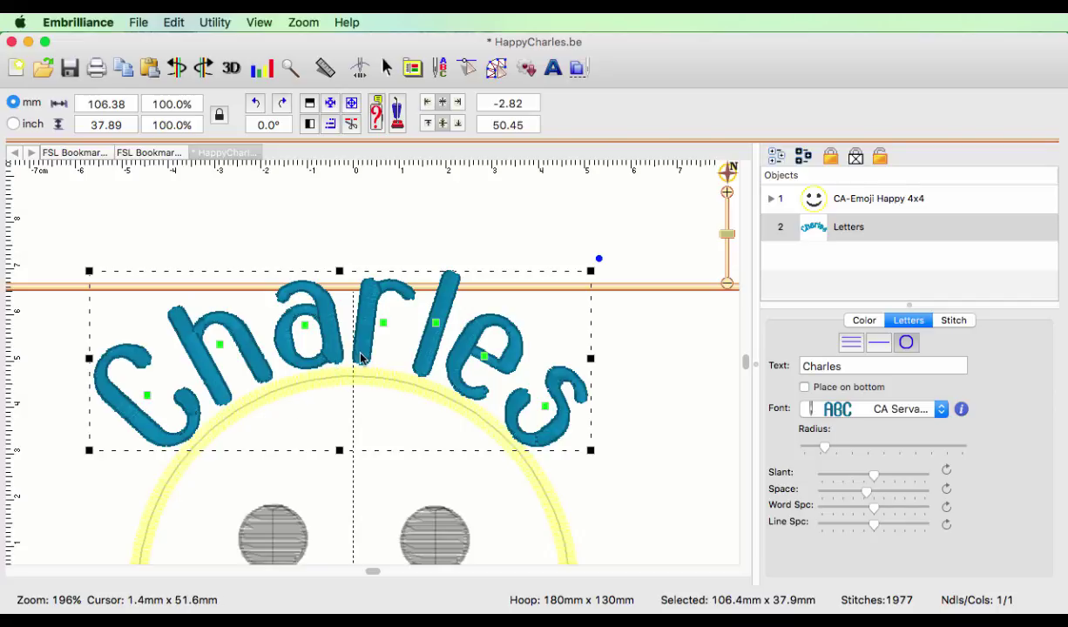
Step: Lower the Charles arc onto the smiley's rim, tweak its radius, and tighten the letter spacing
left_click_drag(361, 356, 364, 367)
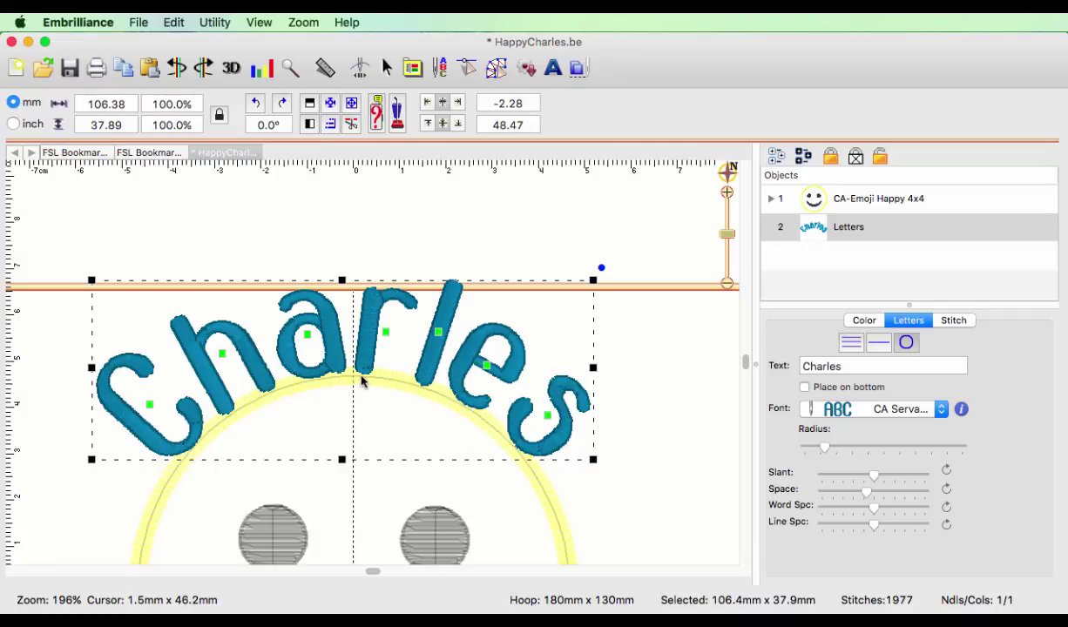
left_click(825, 449)
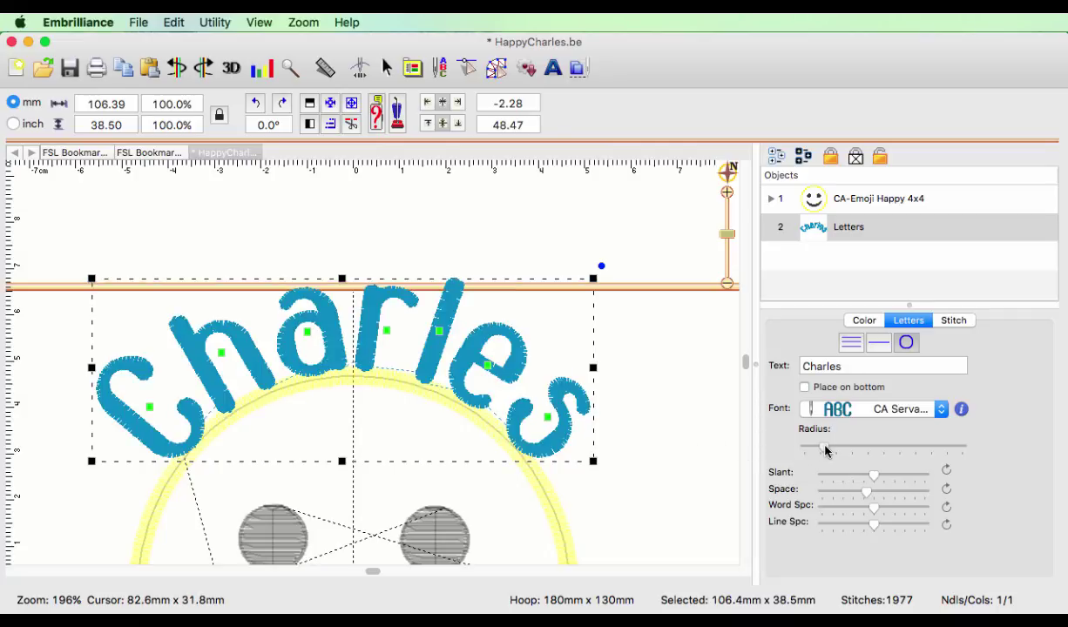
left_click_drag(826, 450, 826, 452)
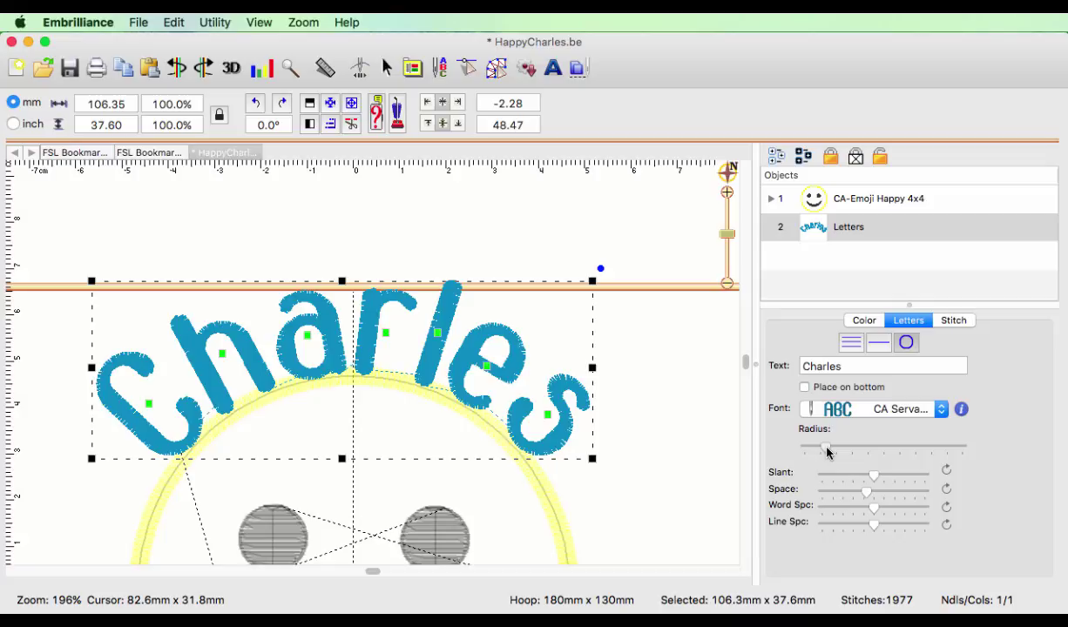
left_click_drag(826, 452, 827, 448)
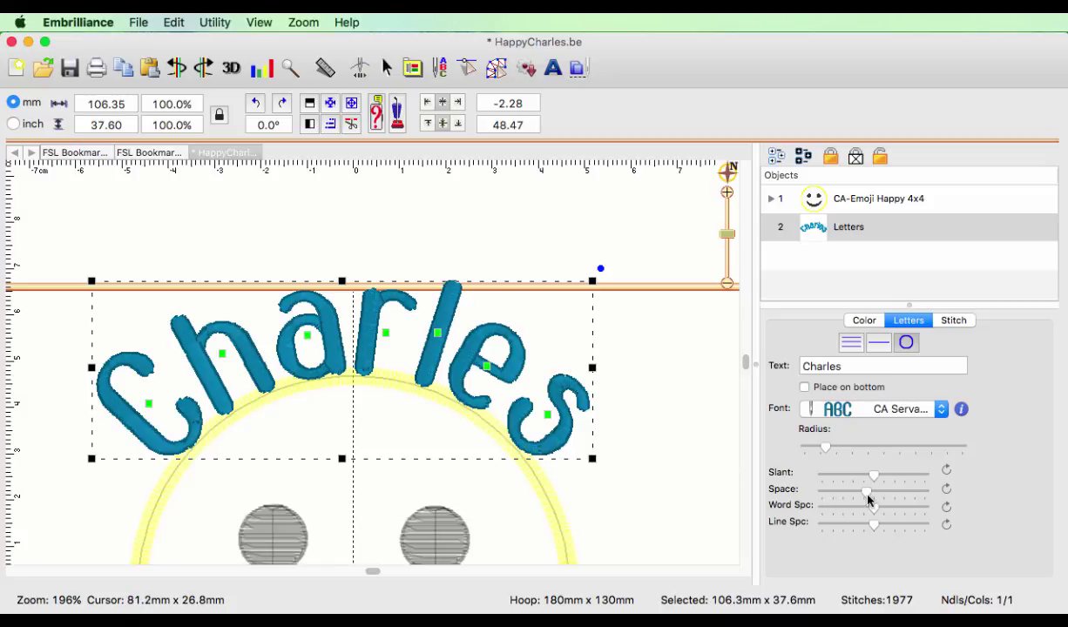
left_click_drag(867, 495, 866, 496)
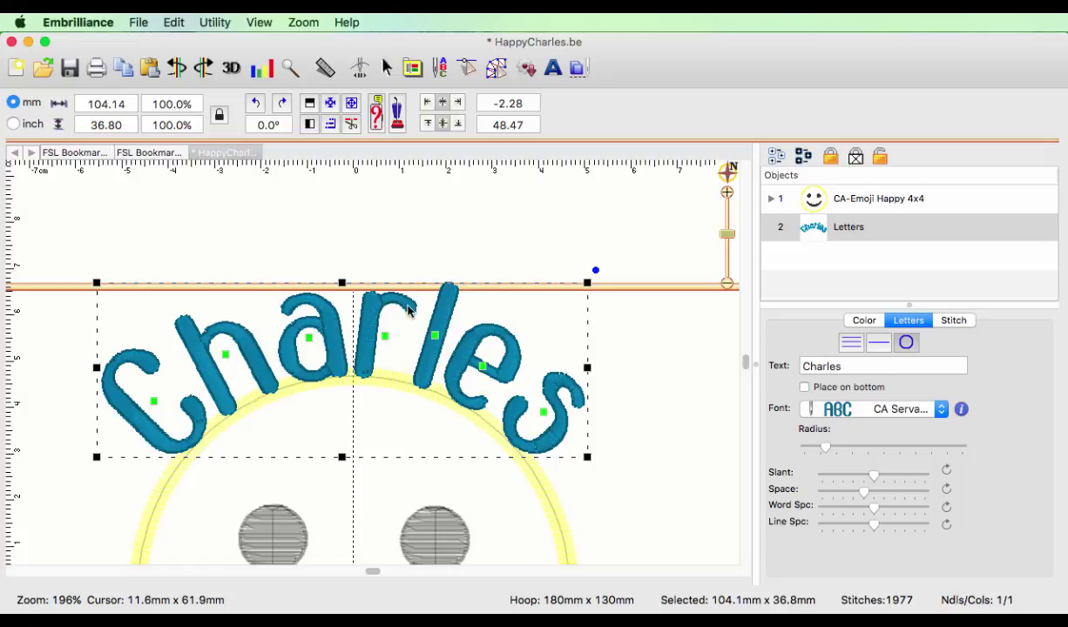
Step: Select only the 'l' in Charles and drag it slightly left along the arc
left_click(438, 341)
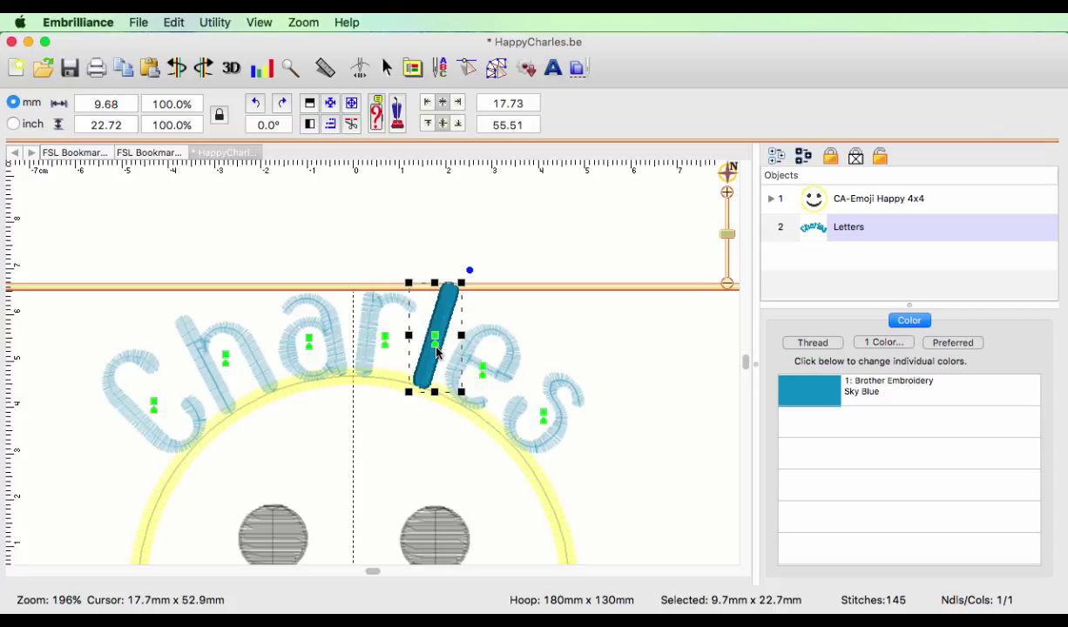
left_click_drag(436, 351, 429, 353)
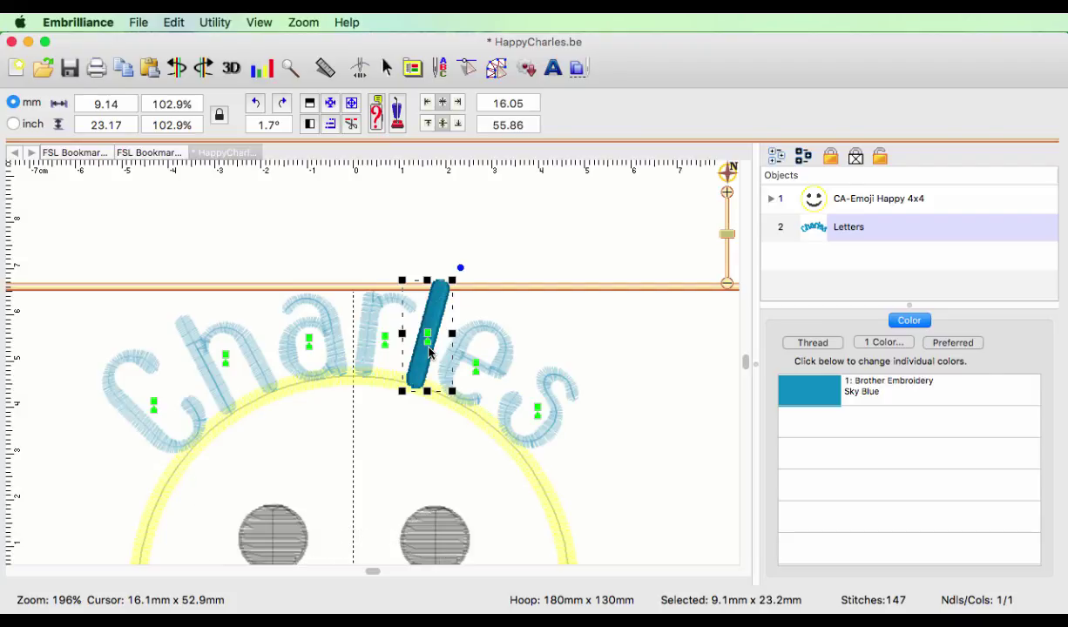
left_click(486, 292)
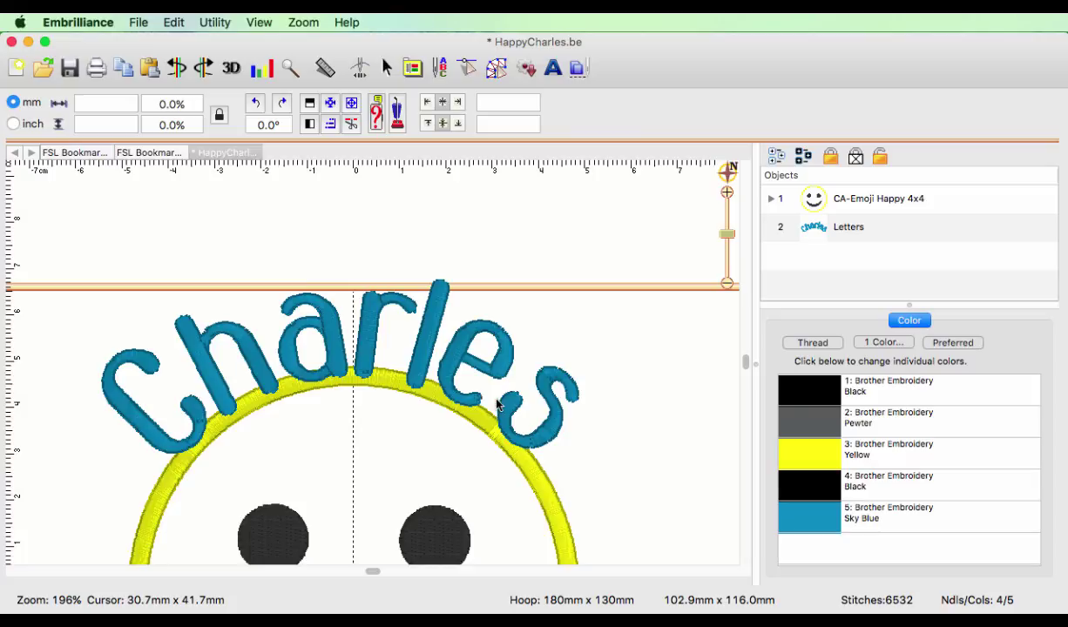
Step: Drag the 'C' of Charles down and left in two passes so it sits lower on the arch
left_click_drag(729, 234, 730, 244)
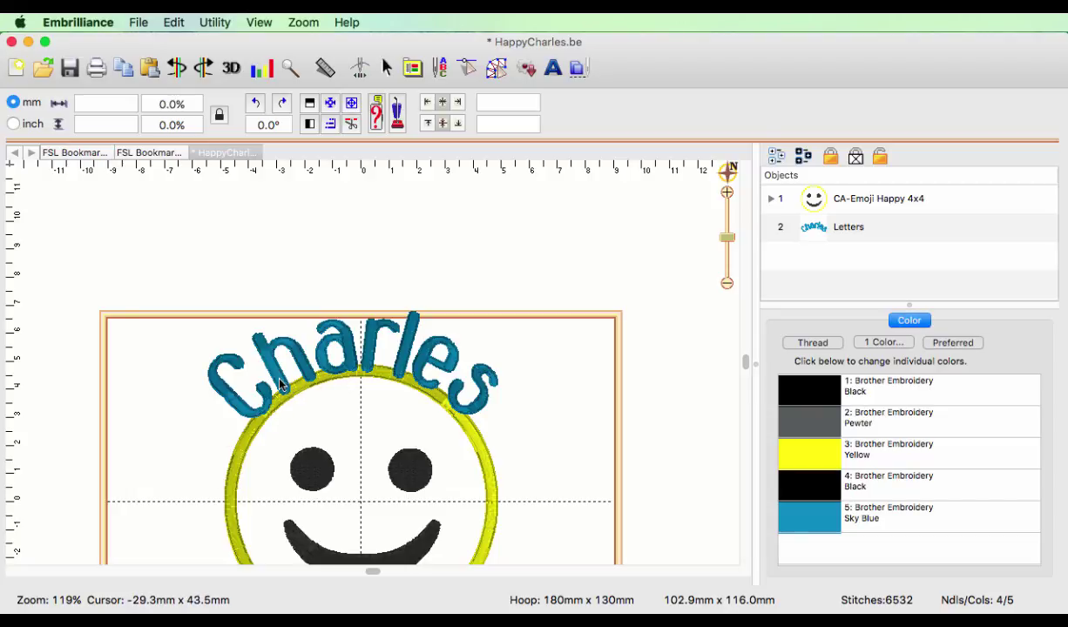
left_click(279, 383)
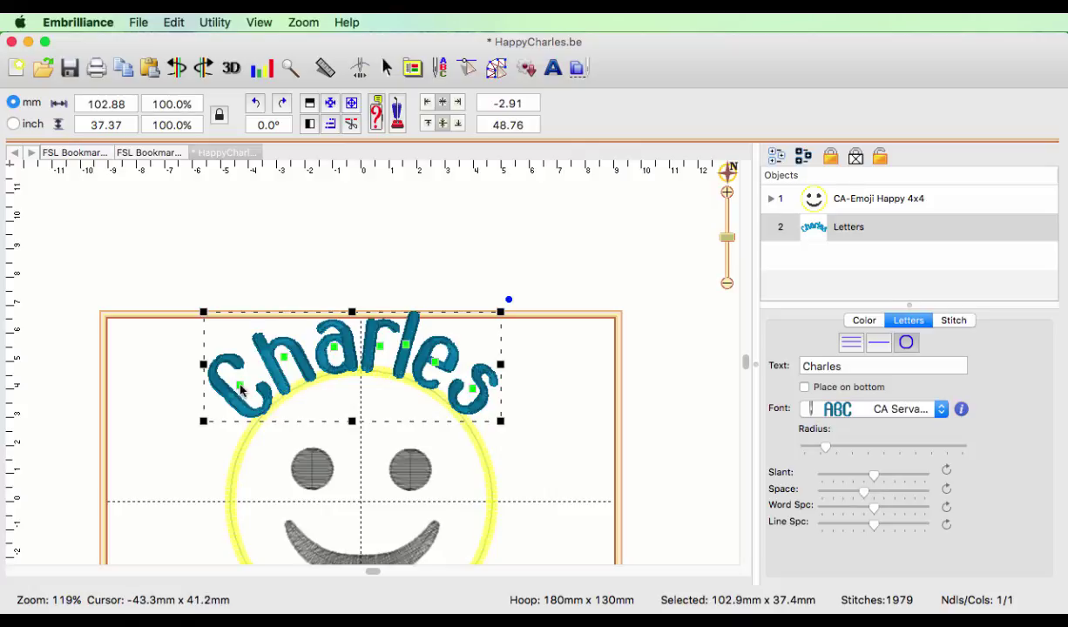
left_click(242, 391)
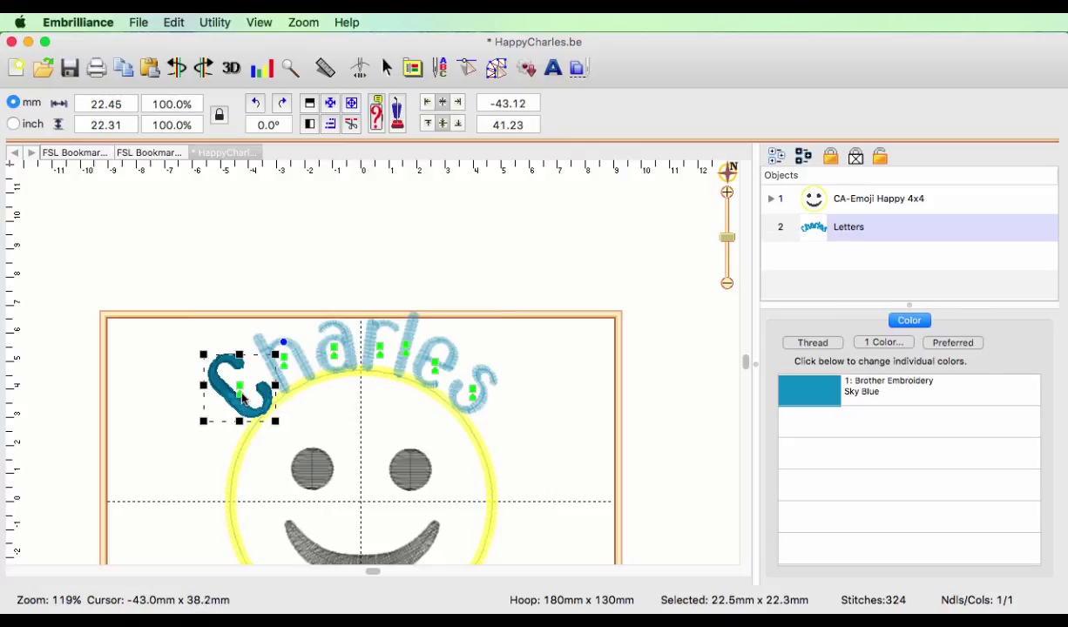
left_click_drag(242, 401, 215, 506)
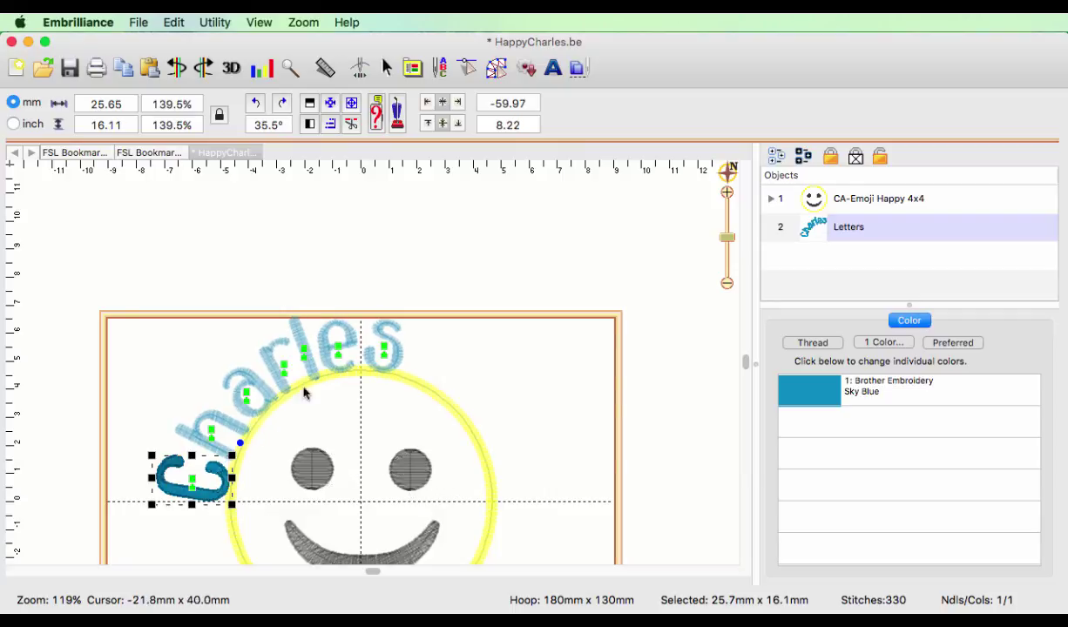
left_click(442, 332)
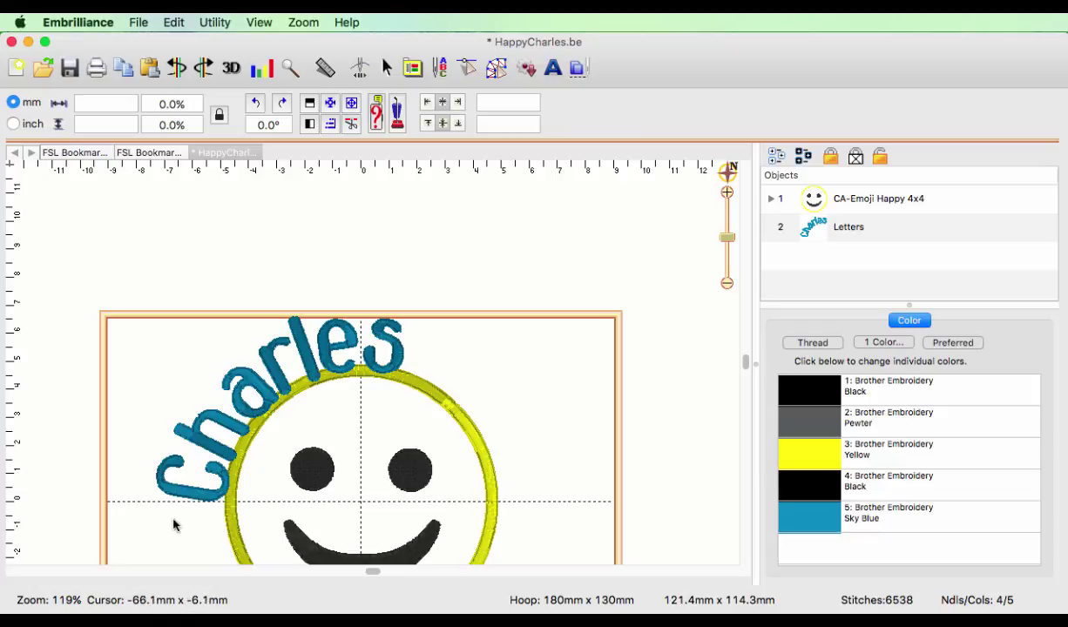
left_click(199, 500)
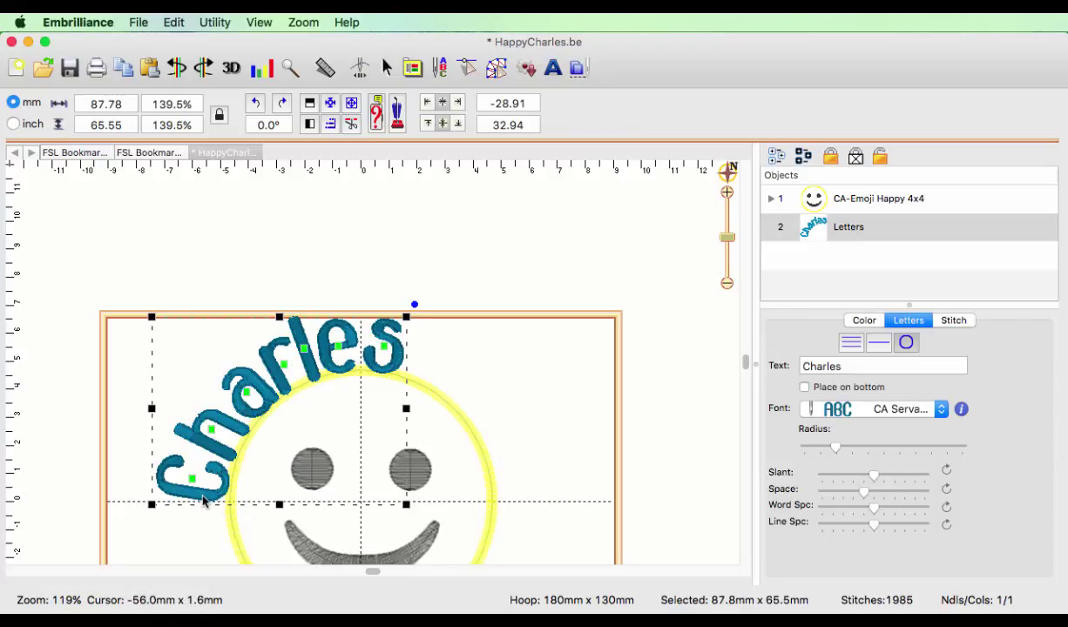
left_click(199, 488)
left_click_drag(200, 488, 197, 510)
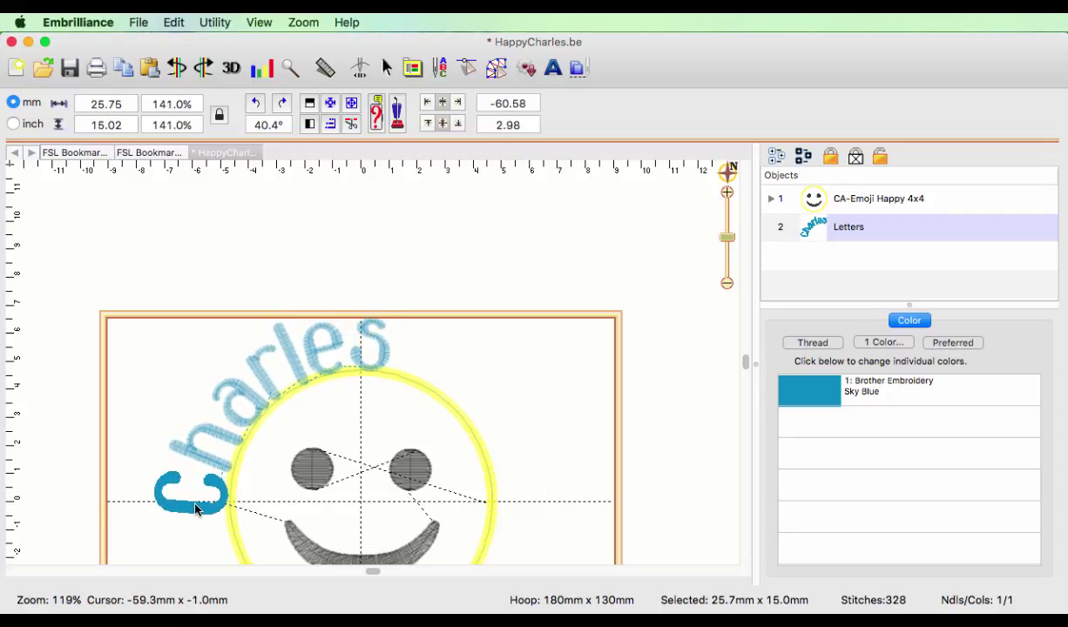
left_click(272, 258)
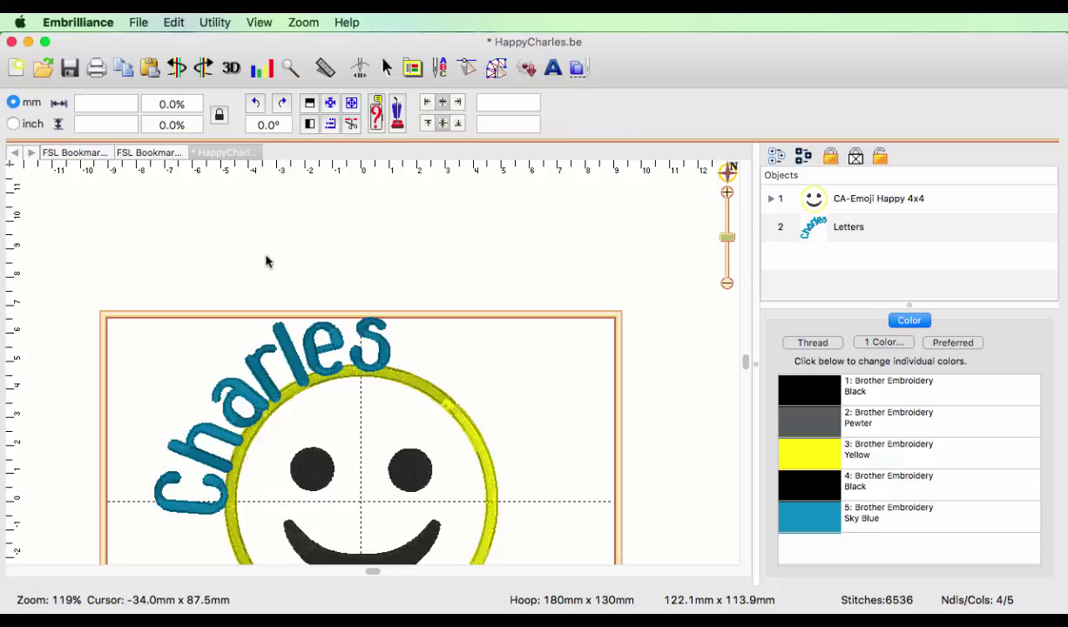
Step: Nudge the whole Charles lettering one step left and two steps up with the arrow keys
left_click(259, 405)
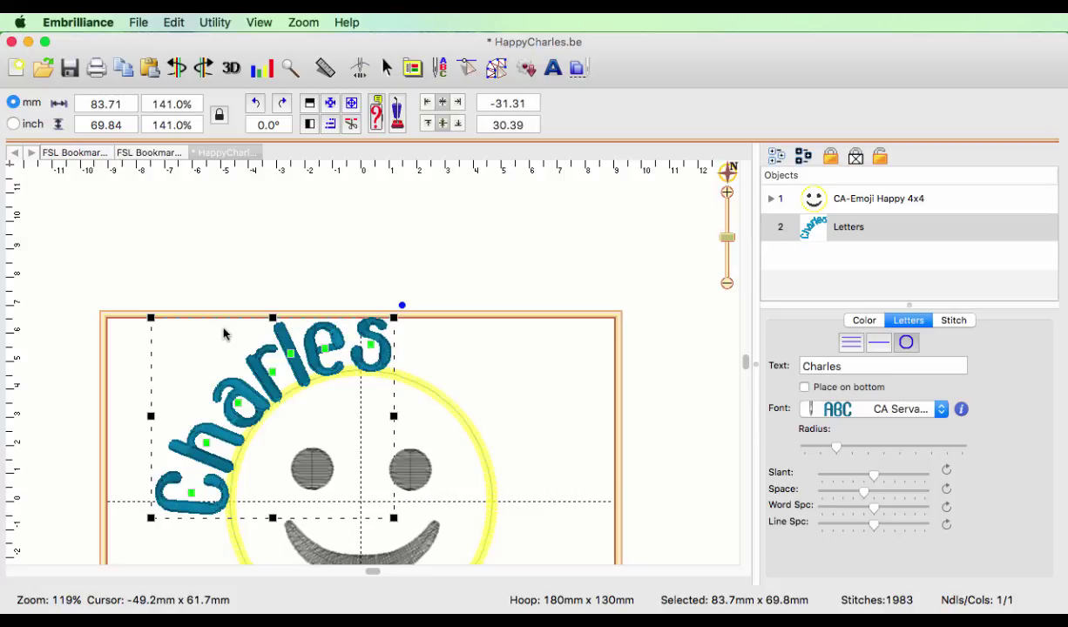
key("Left")
key("Left")
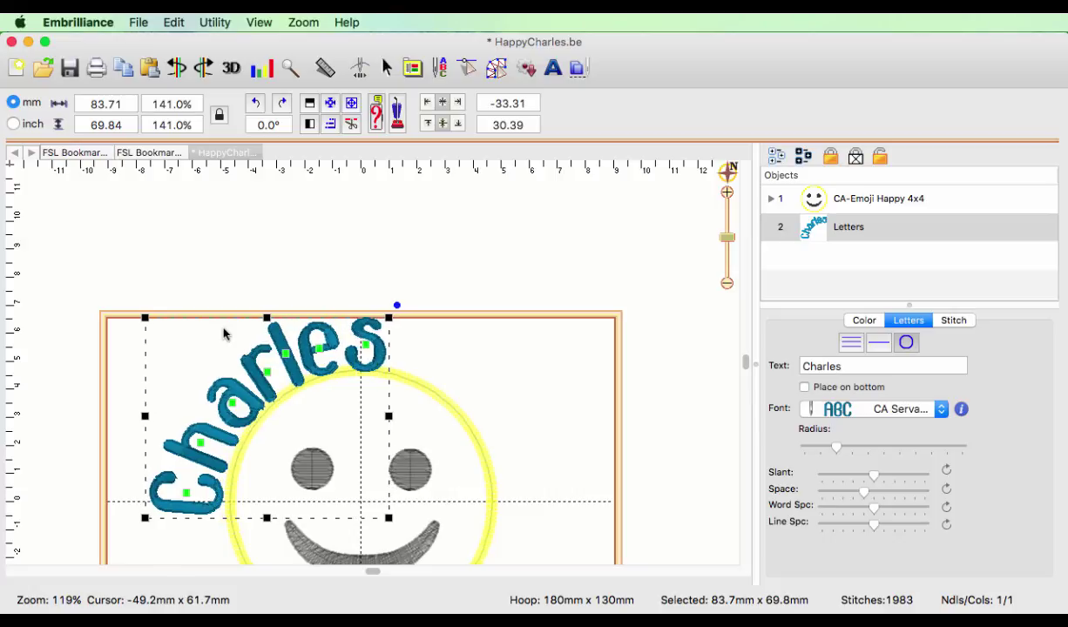
key("Up")
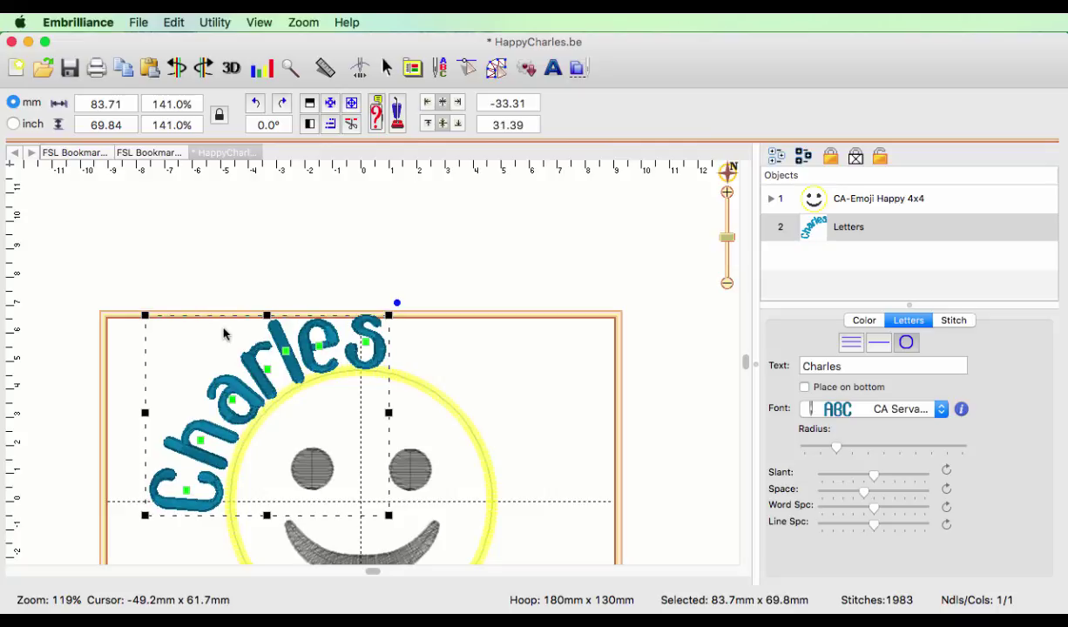
key("Up")
key("Up")
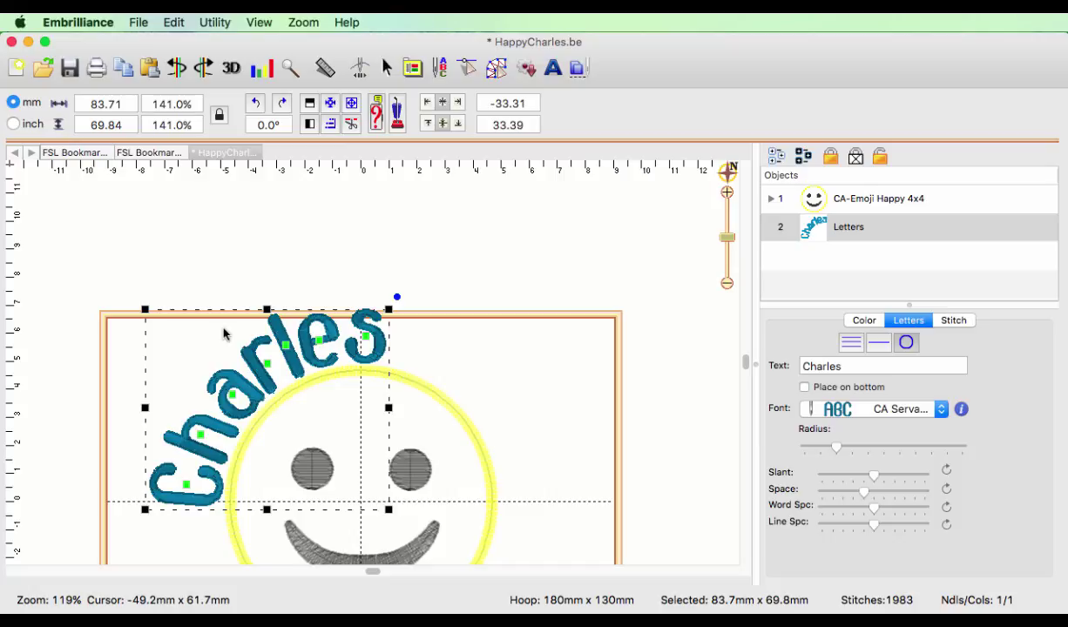
left_click(436, 283)
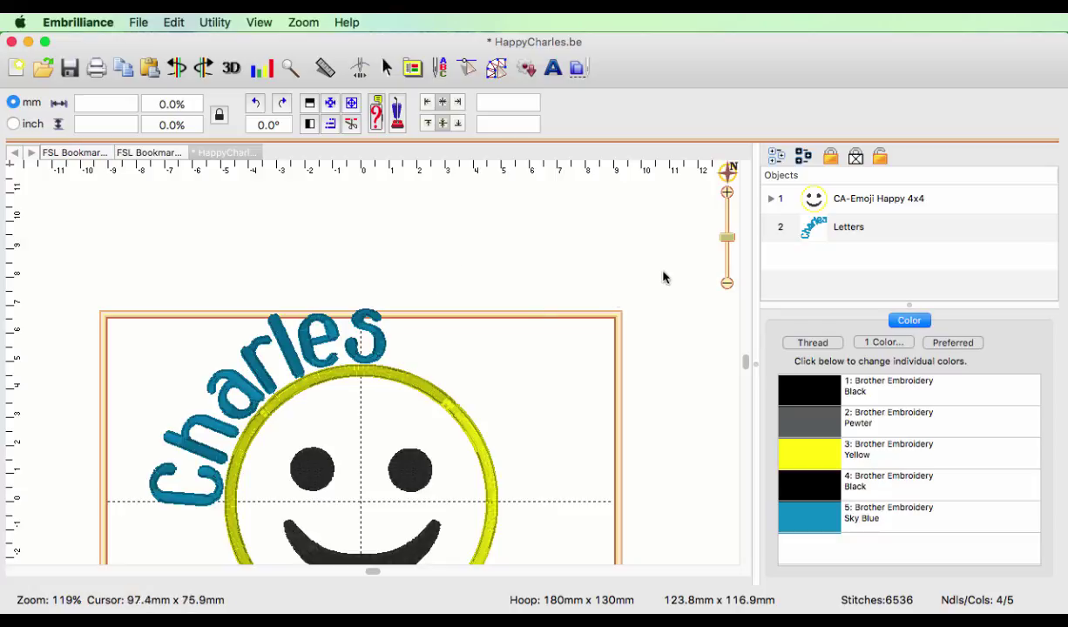
Step: Zoom out and centre the smiley-and-Charles design in the 180 × 130 mm hoop
left_click_drag(725, 246, 728, 259)
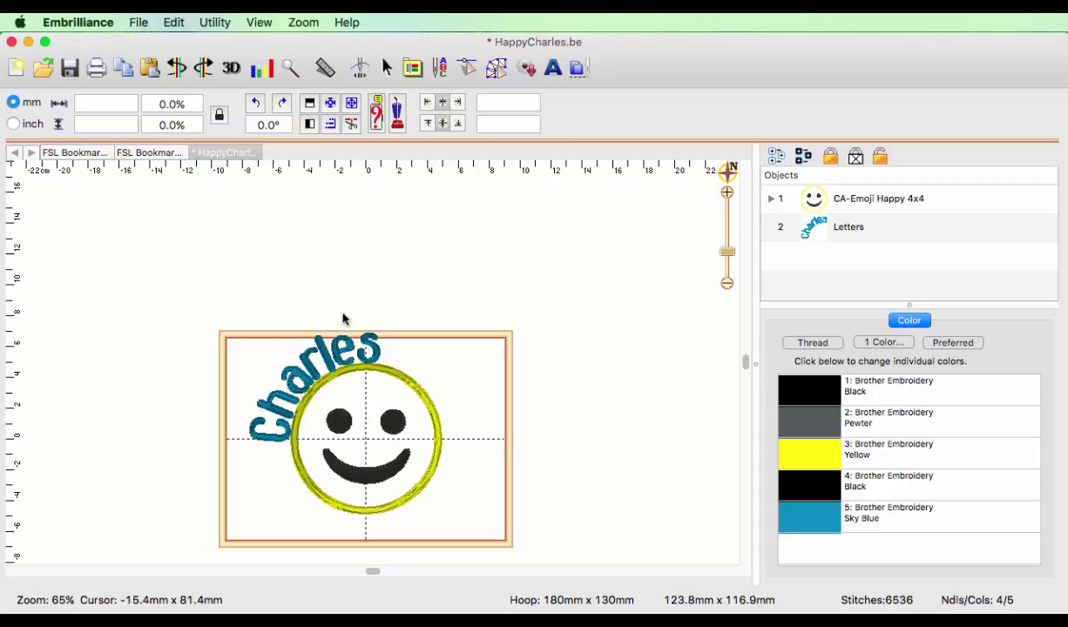
left_click(331, 105)
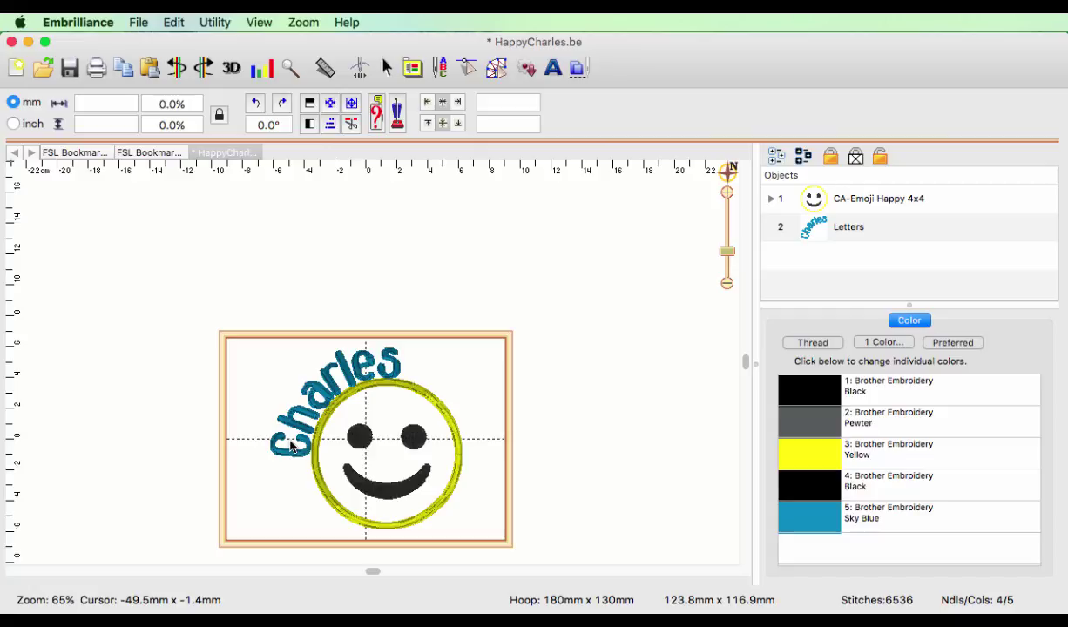
left_click(138, 24)
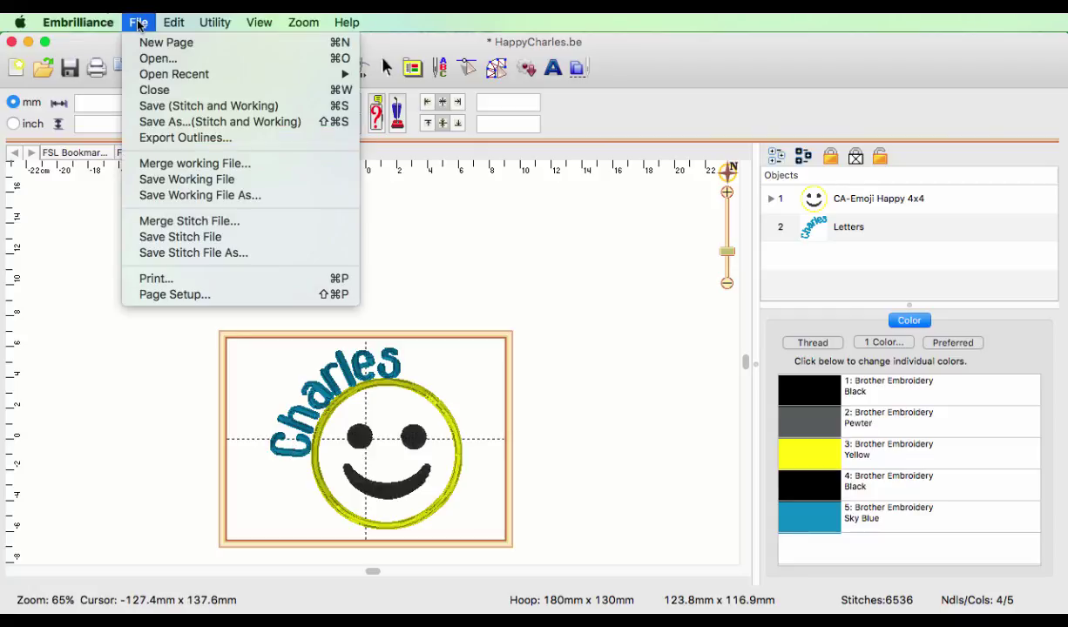
left_click(150, 282)
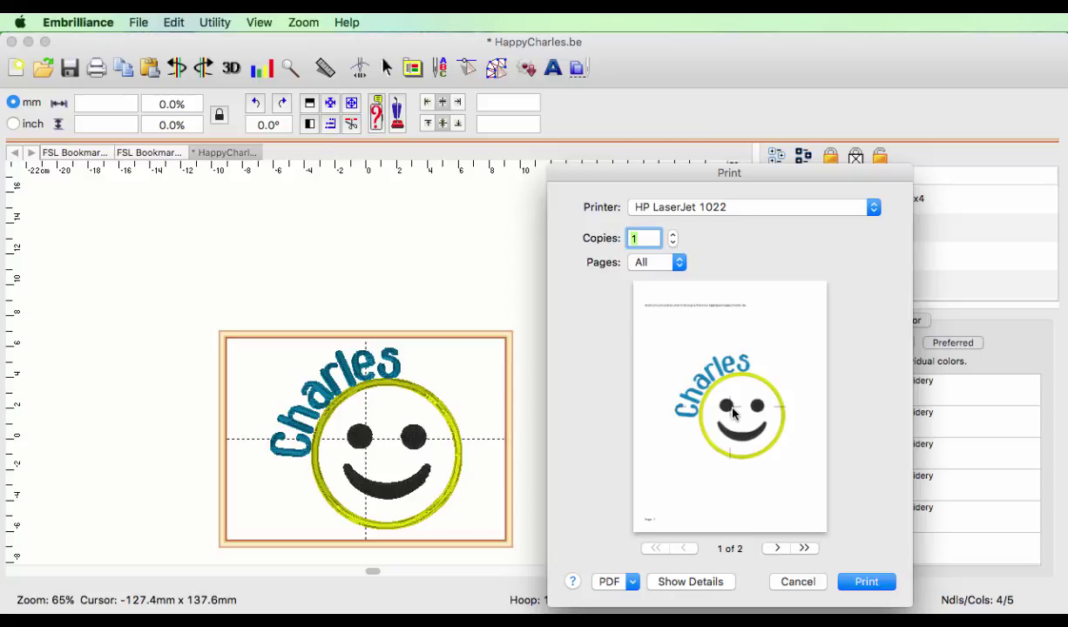
left_click(795, 581)
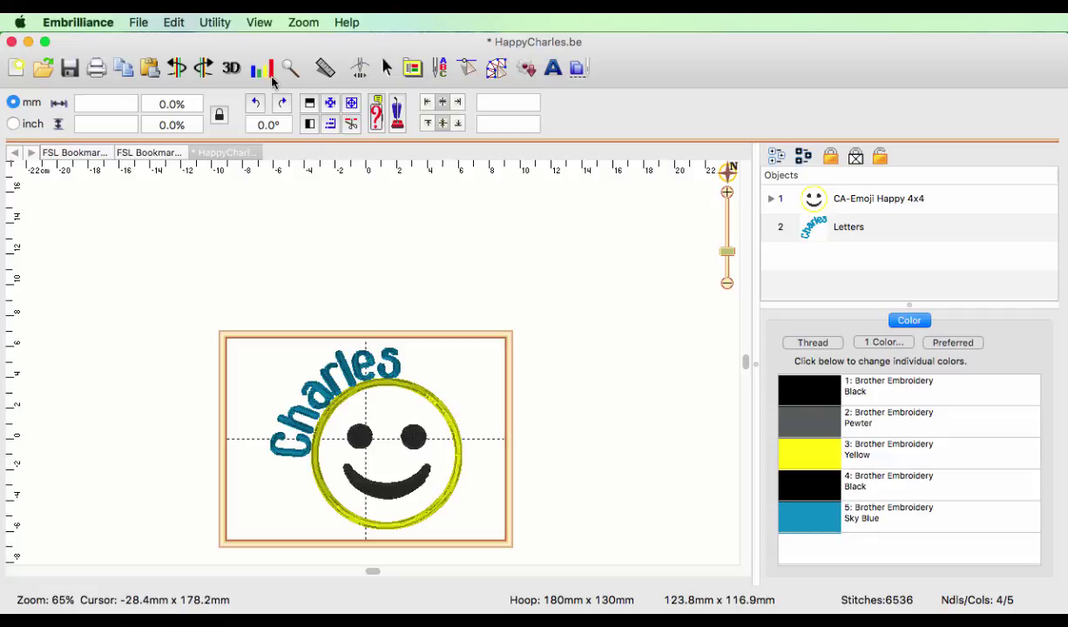
Step: Marquee-select the smiley and Charles together and nudge them down three steps
left_click(174, 71)
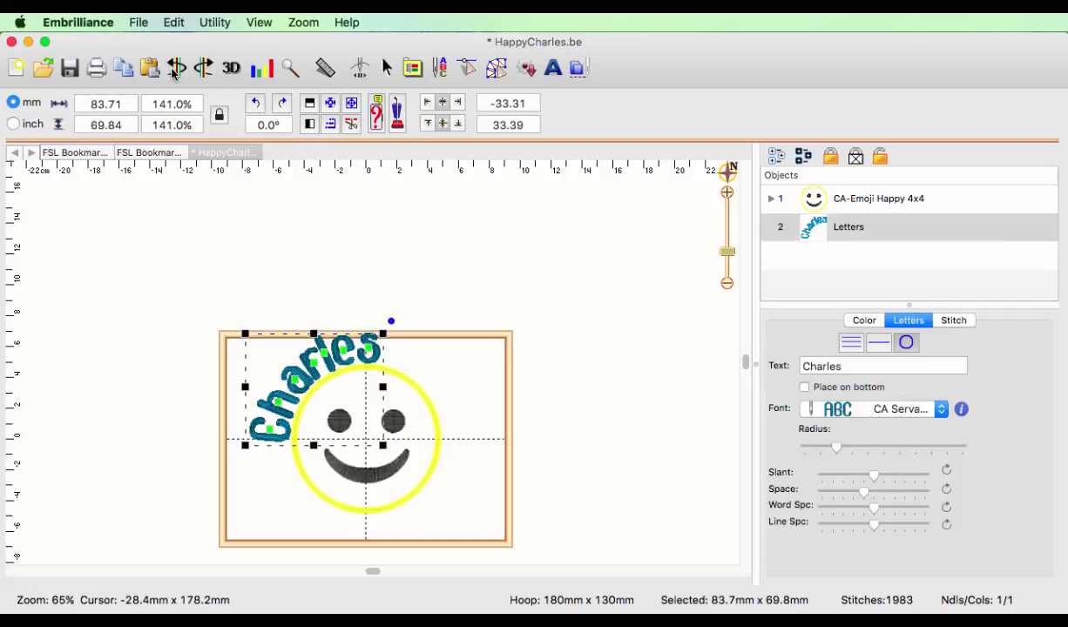
left_click(490, 301)
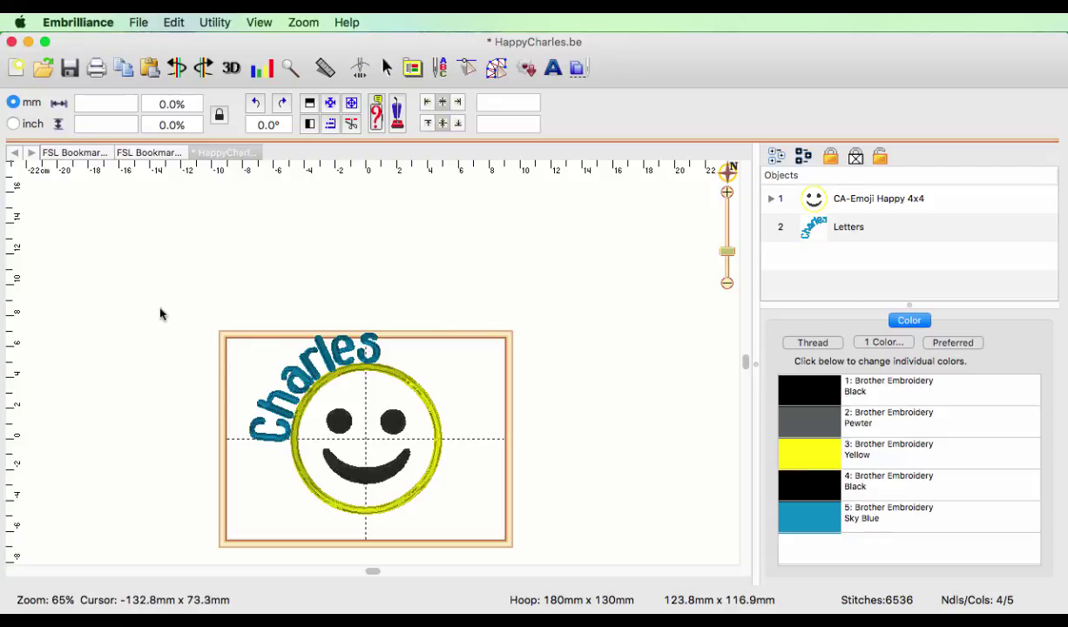
left_click_drag(160, 267, 484, 541)
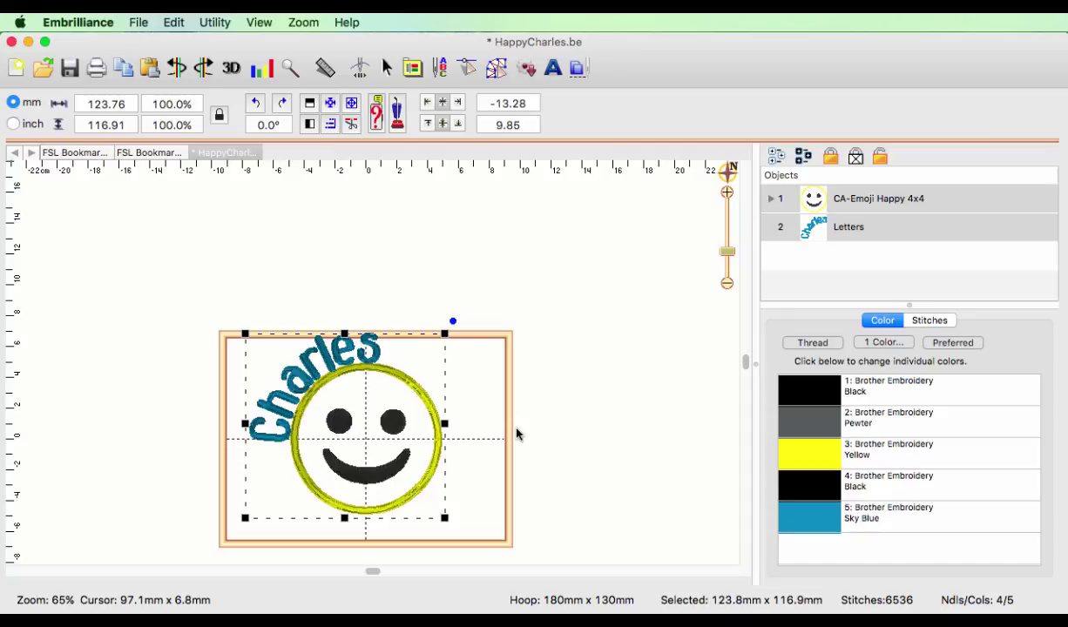
key("Down")
key("Down")
key("Down")
key("Down")
key("Down")
key("Down")
key("Down")
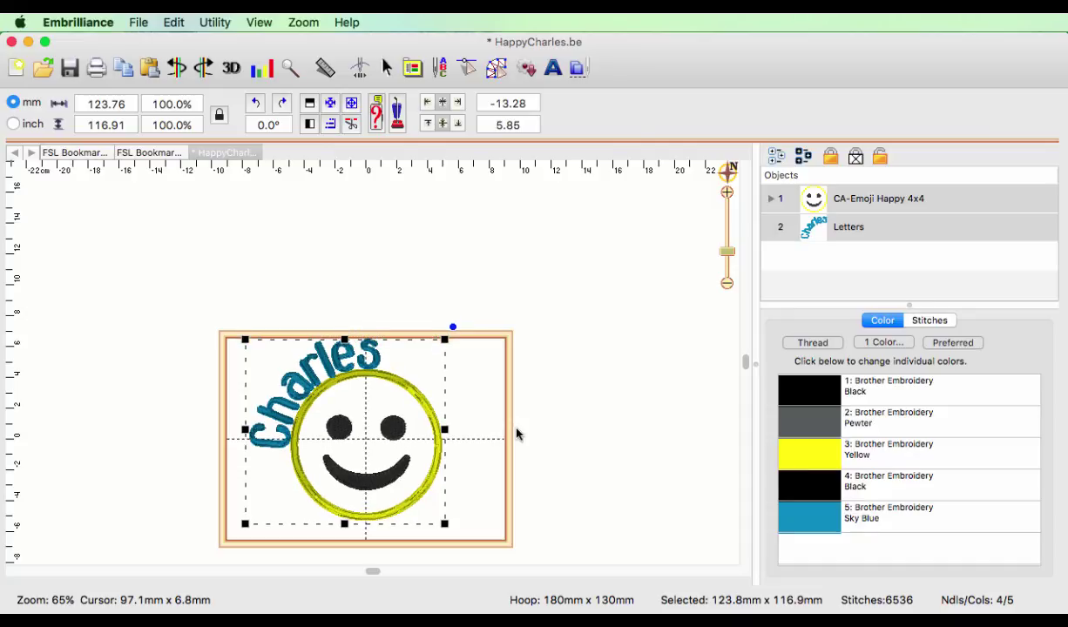
key("Down")
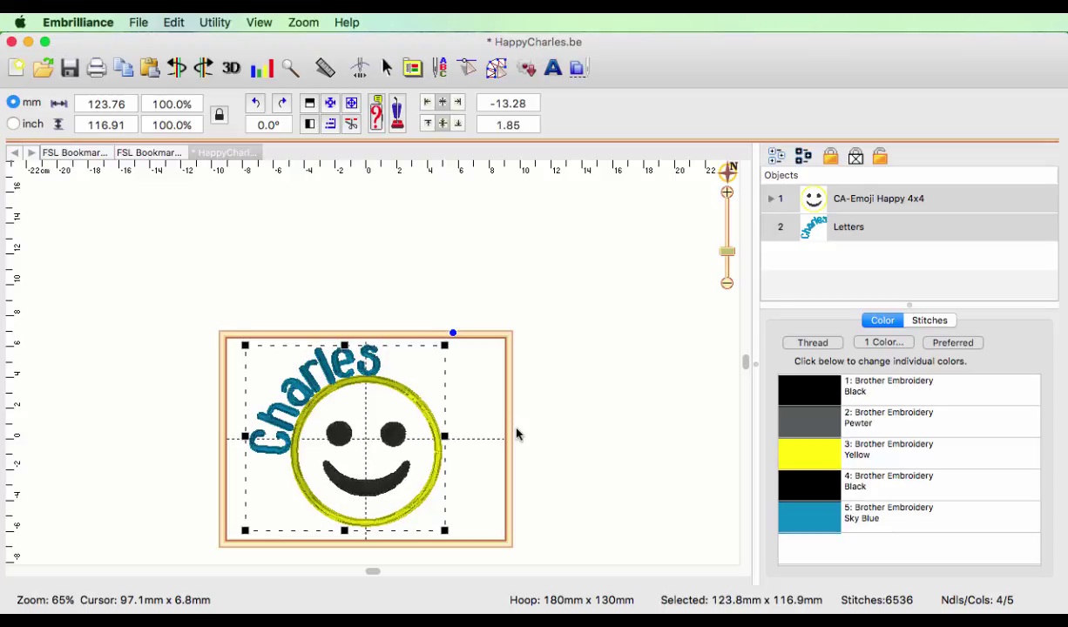
key("Down")
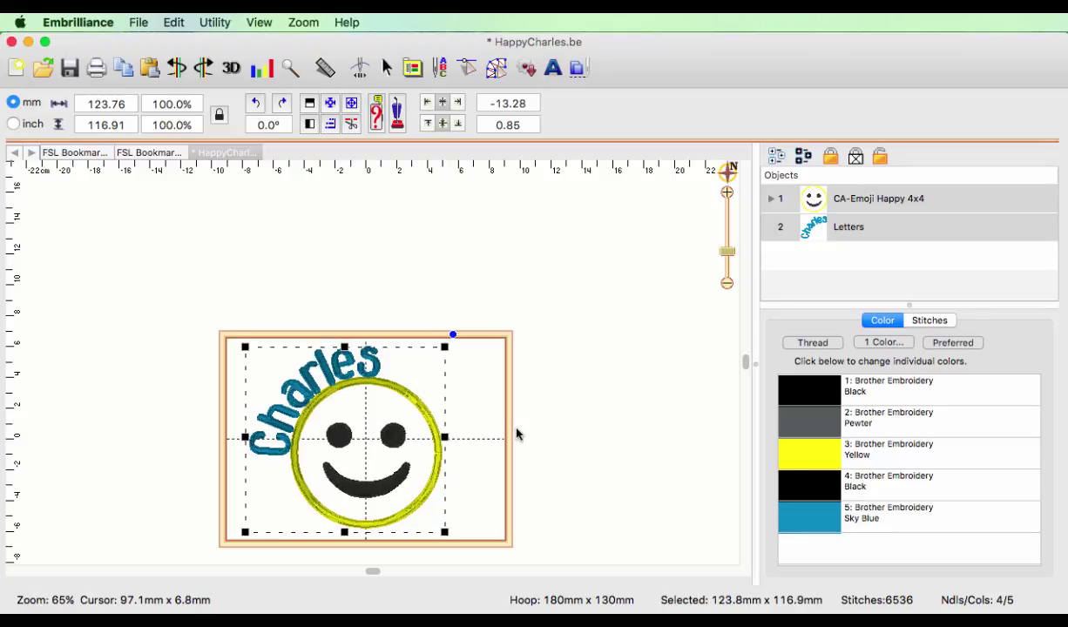
Step: Set the design's vertical Y position to 0.00
double_click(514, 127)
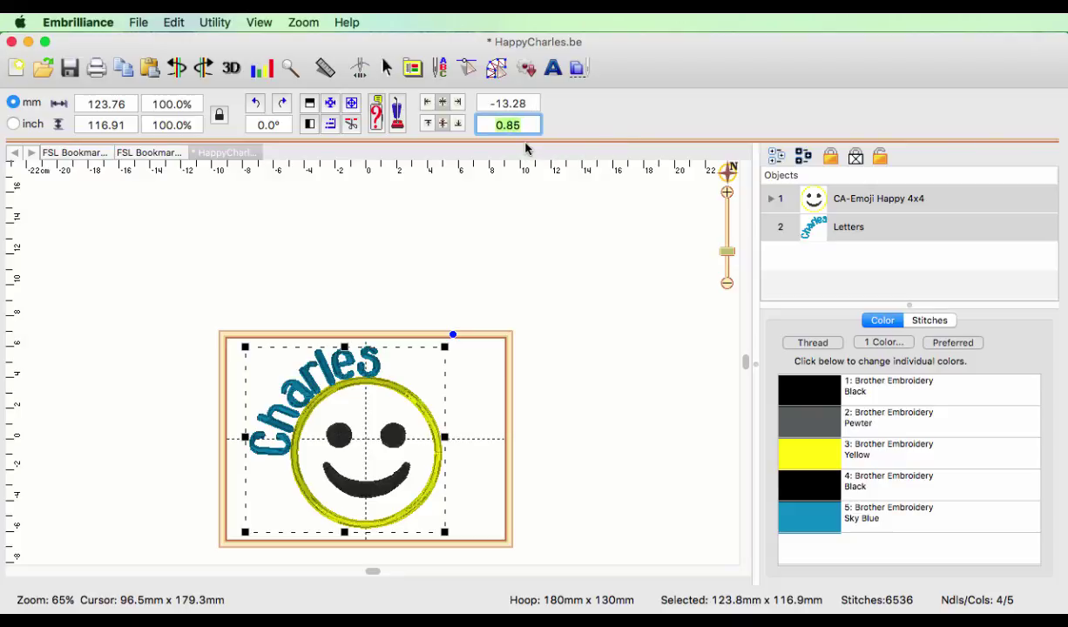
type("0")
key("Return")
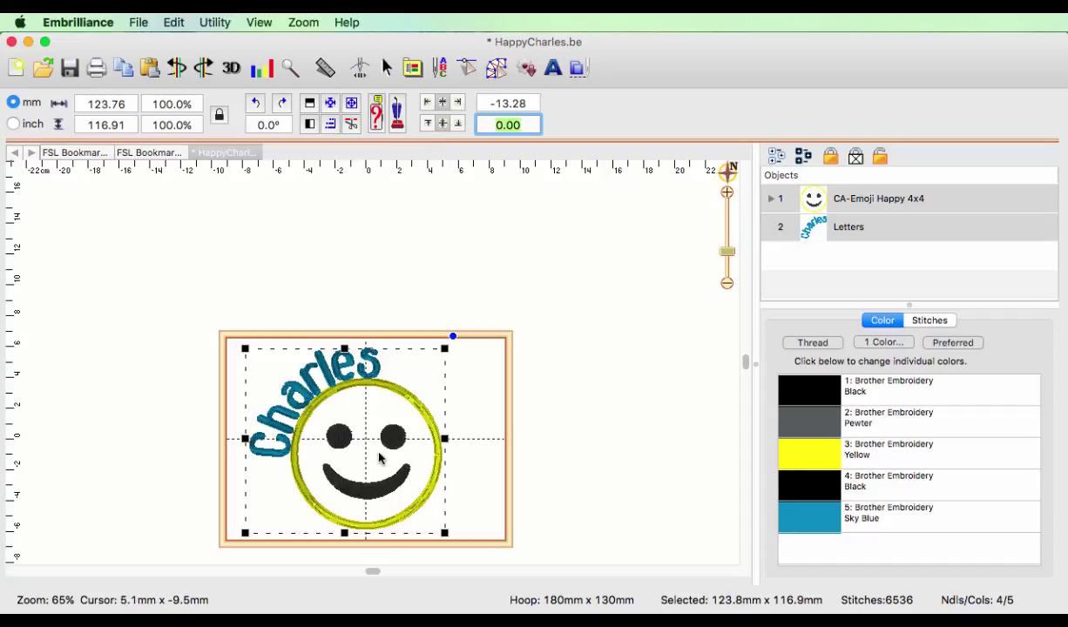
Step: Deselect everything and add a basting box via Utility > Baste Design
left_click(601, 430)
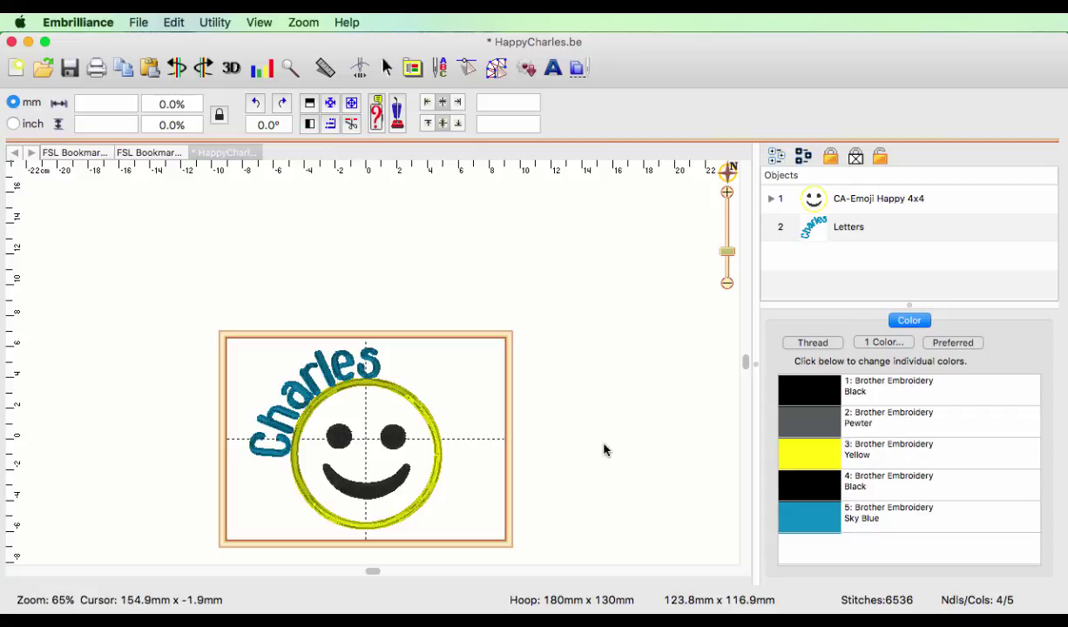
left_click(215, 23)
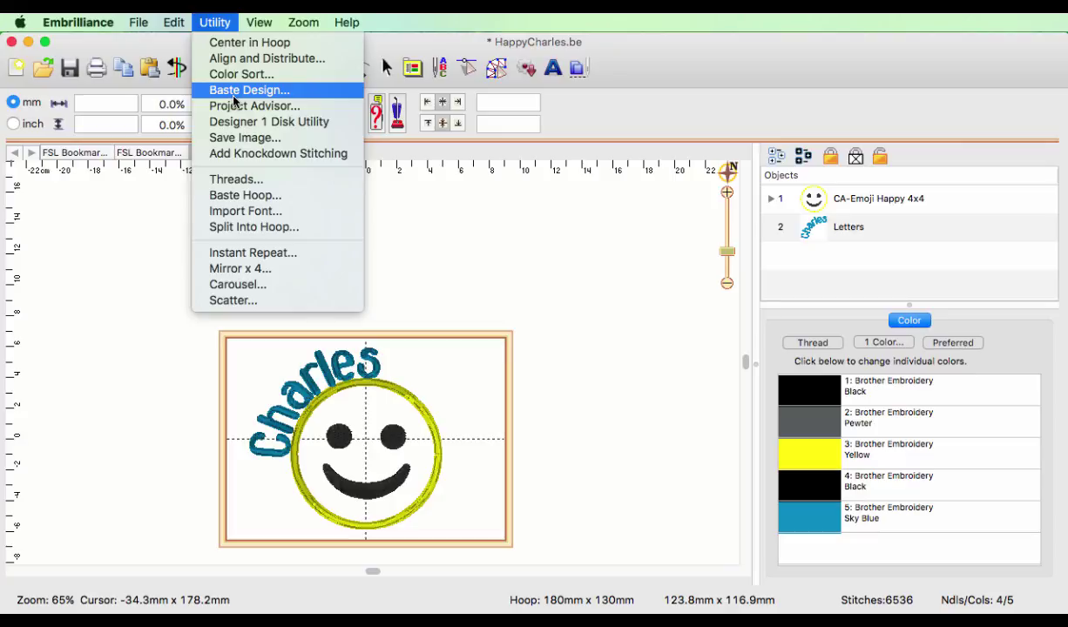
left_click(244, 204)
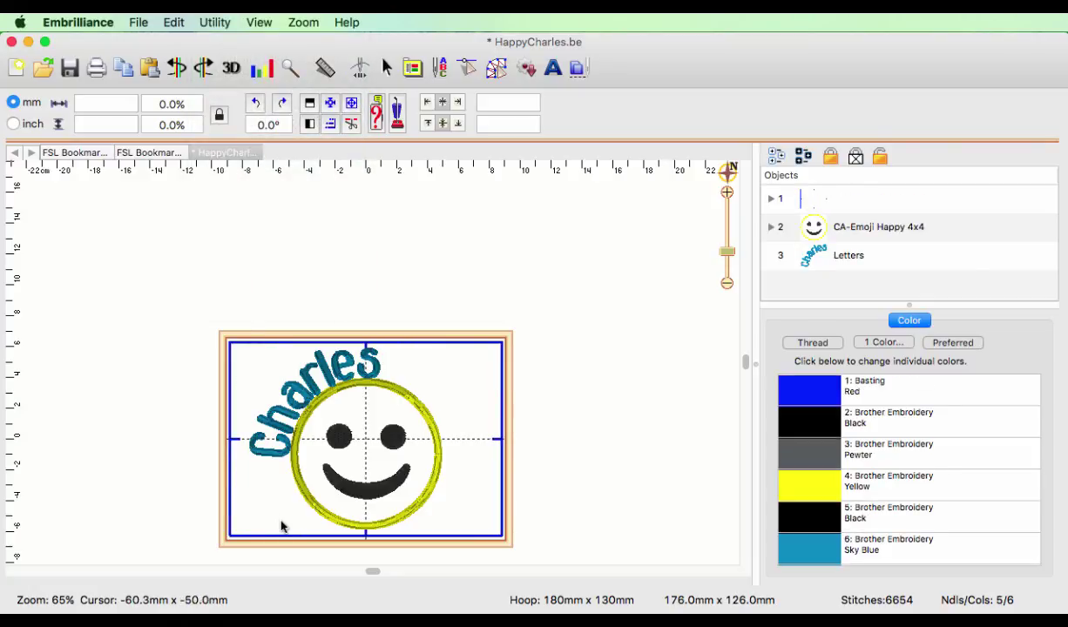